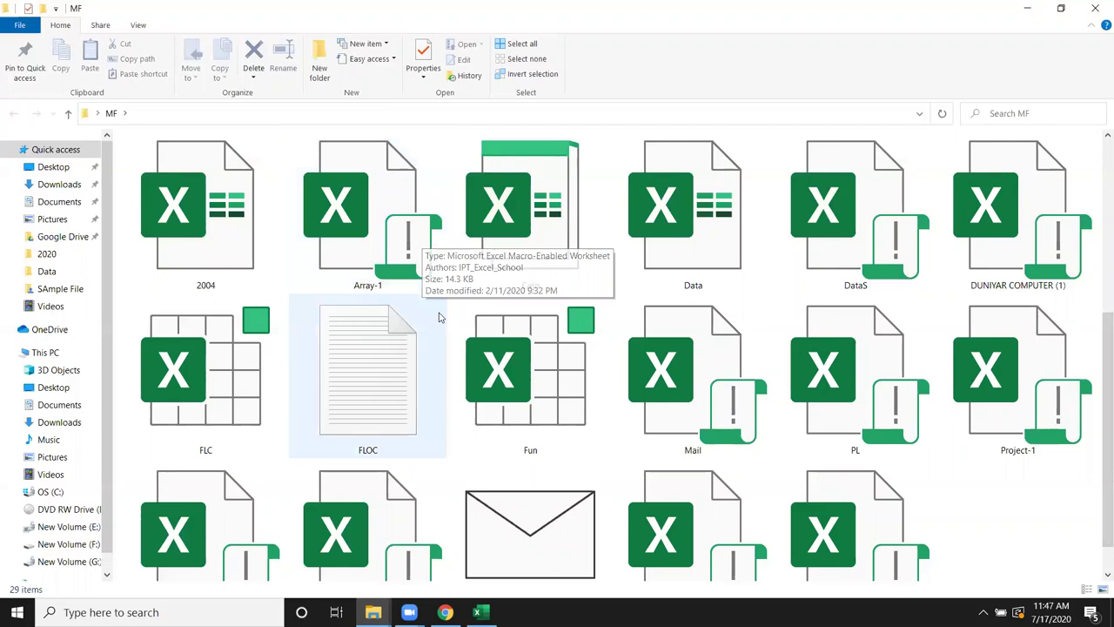
Reduce the icon size in the MF folder until all of its files fit on screen
{"action": "scroll", "coordinate": [421, 244], "scroll_direction": "down", "scroll_amount": 3, "text": "ctrl"}
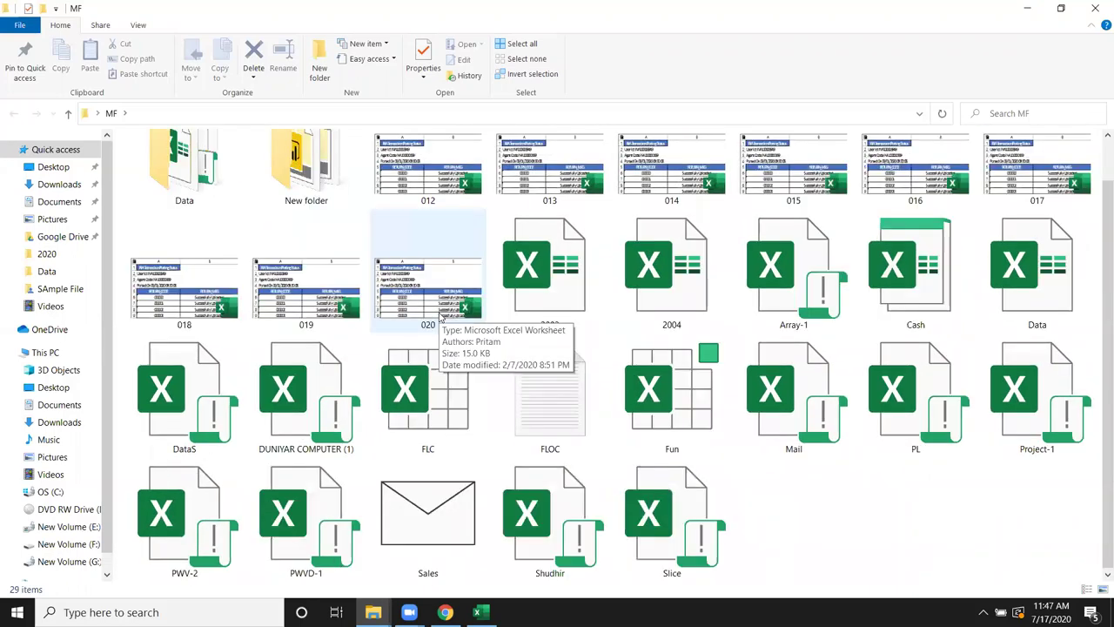
{"action": "scroll", "coordinate": [439, 317], "scroll_direction": "down", "scroll_amount": 1, "text": "ctrl"}
{"action": "scroll", "coordinate": [473, 323], "scroll_direction": "down", "scroll_amount": 1, "text": "ctrl"}
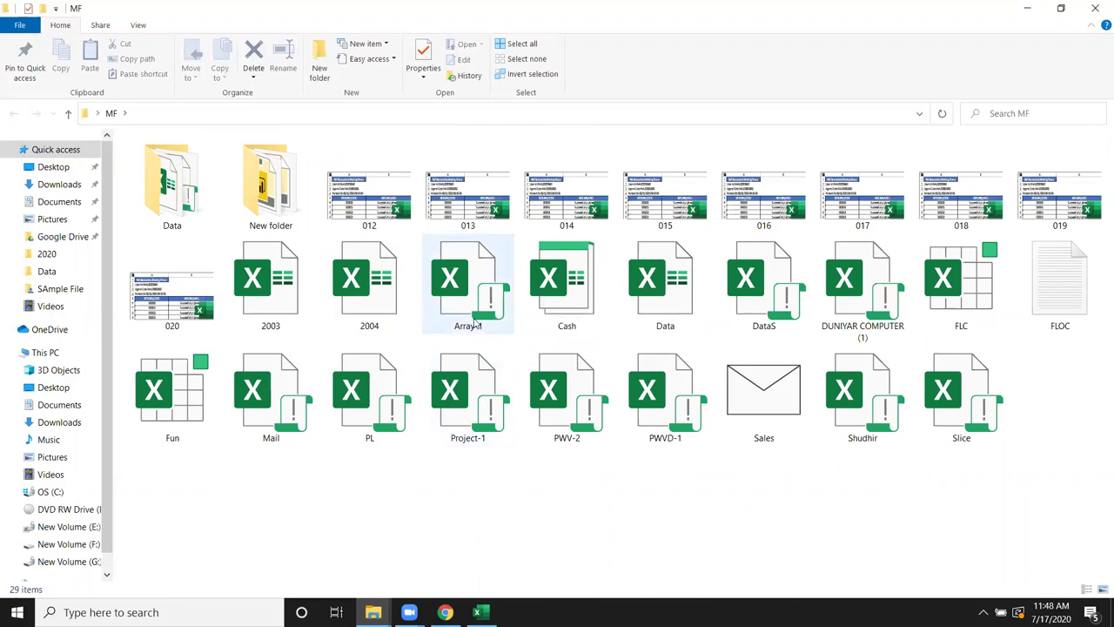
{"action": "mouse_move", "coordinate": [477, 331]}
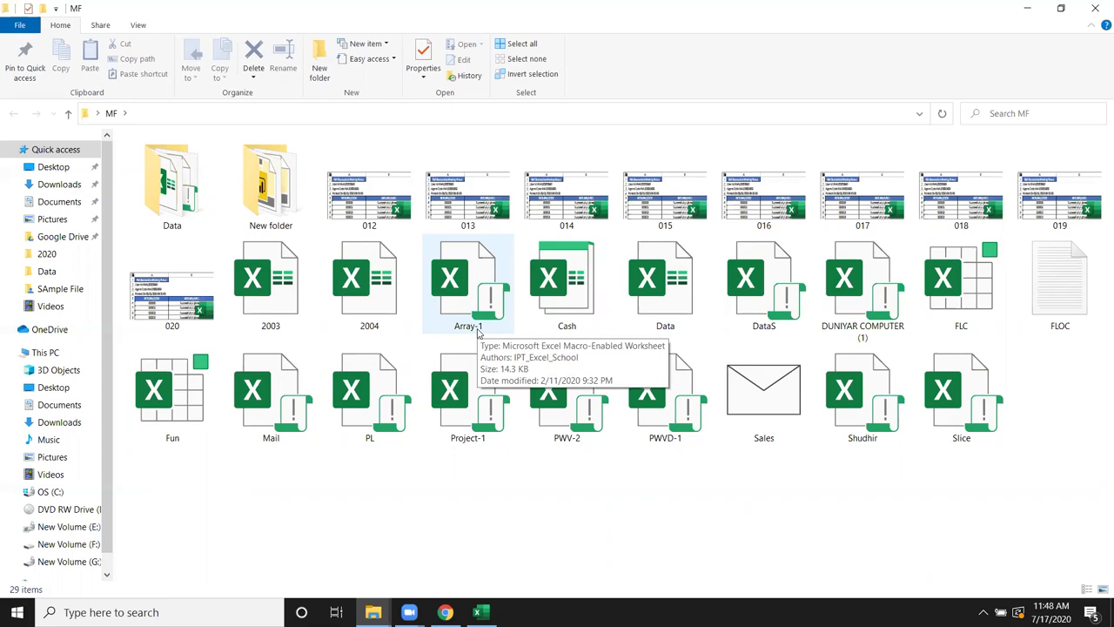
{"action": "right_click", "coordinate": [508, 498]}
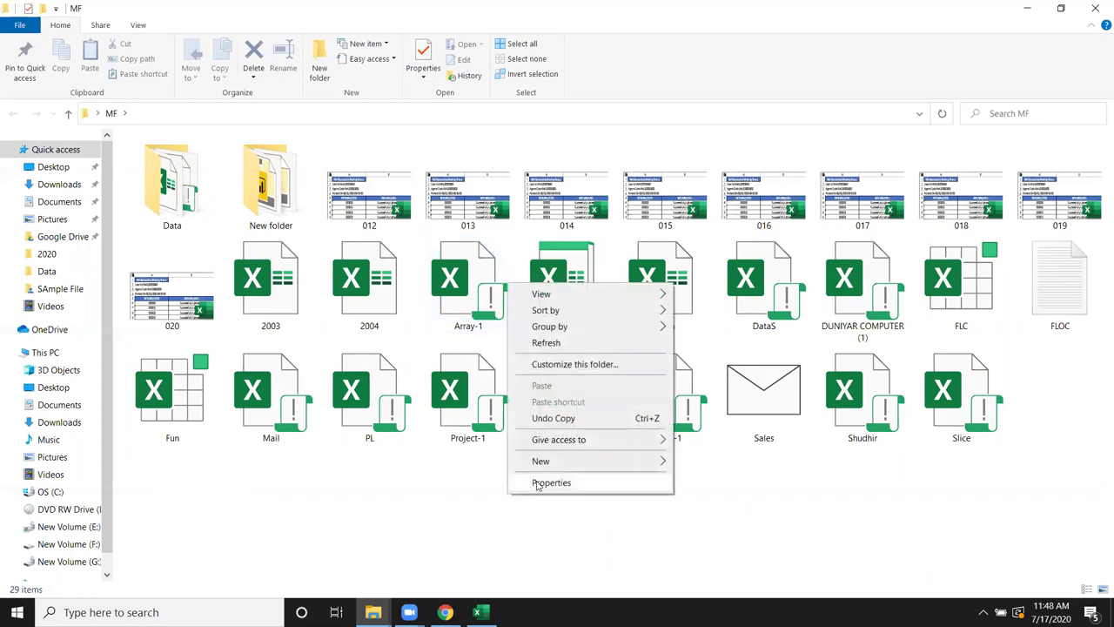
{"action": "left_click", "coordinate": [533, 481]}
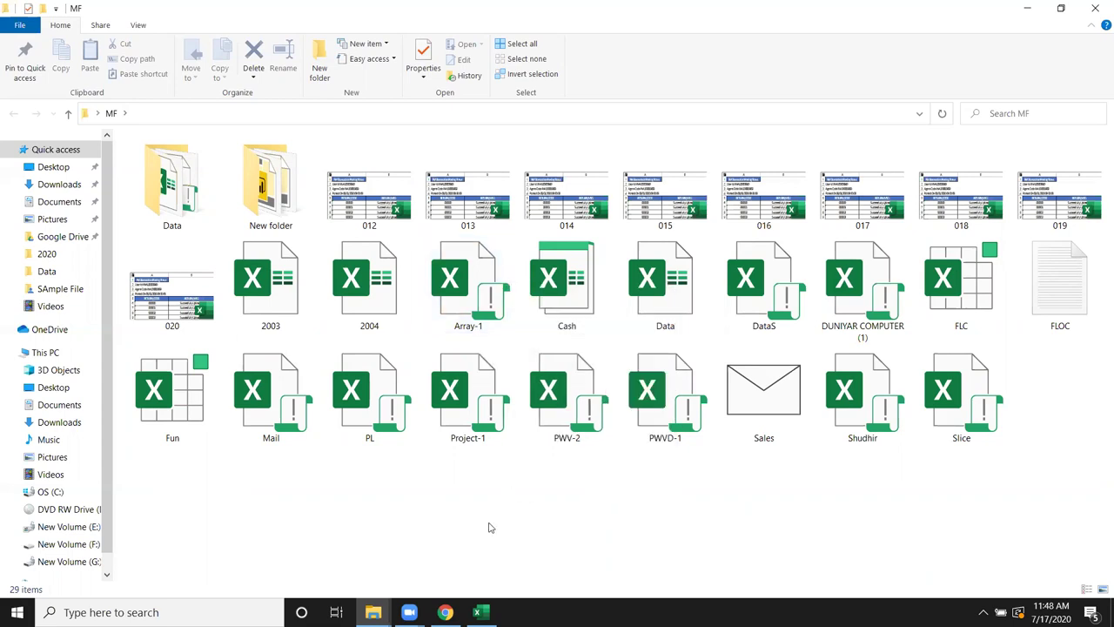
{"action": "double_click", "coordinate": [474, 300]}
{"action": "right_click", "coordinate": [474, 300]}
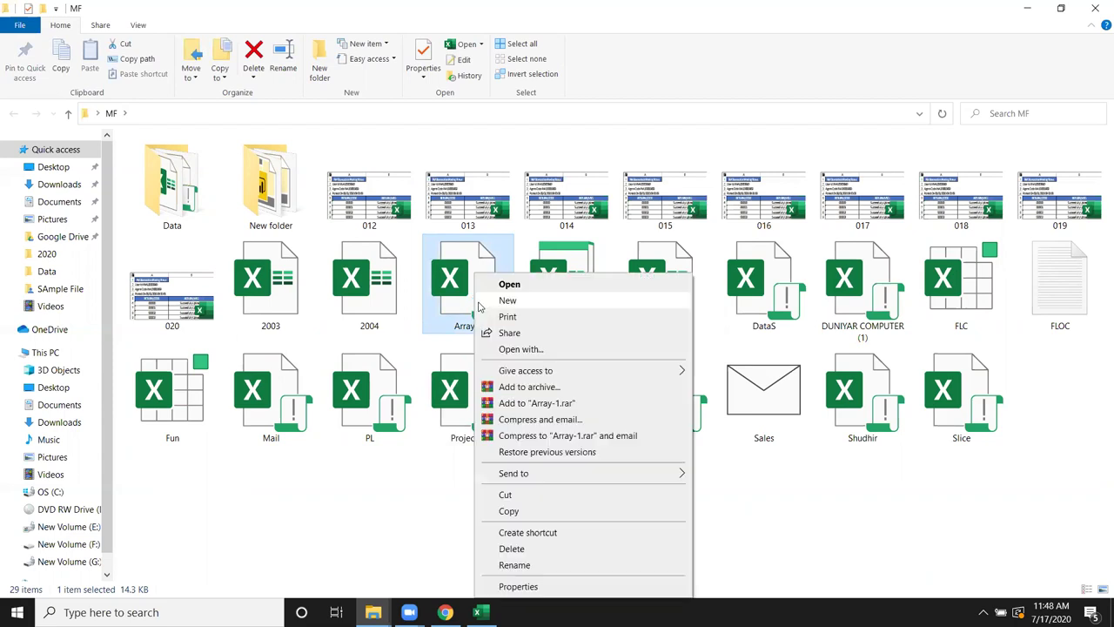
{"action": "left_click", "coordinate": [413, 570]}
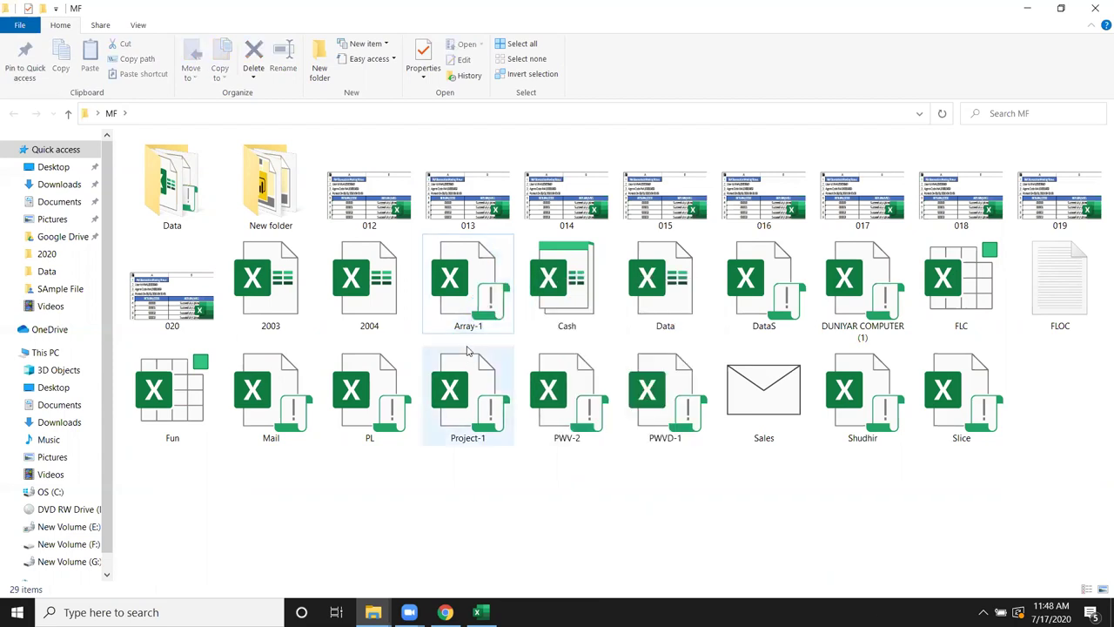
Check the detailed properties of the Array-1 file and close them
{"action": "right_click", "coordinate": [468, 326]}
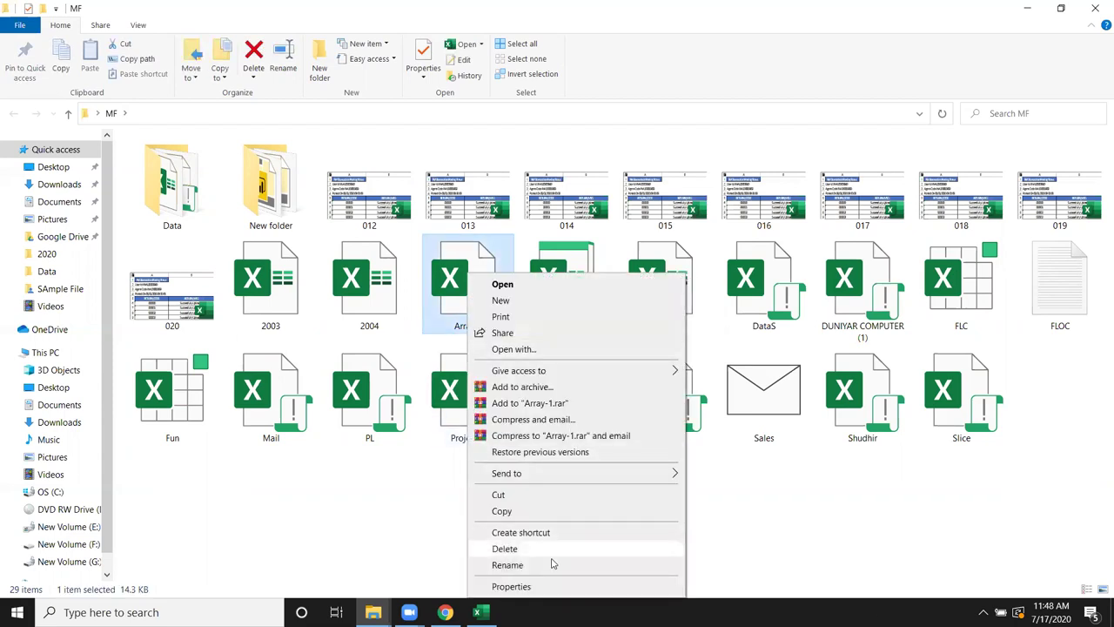
{"action": "left_click", "coordinate": [511, 586]}
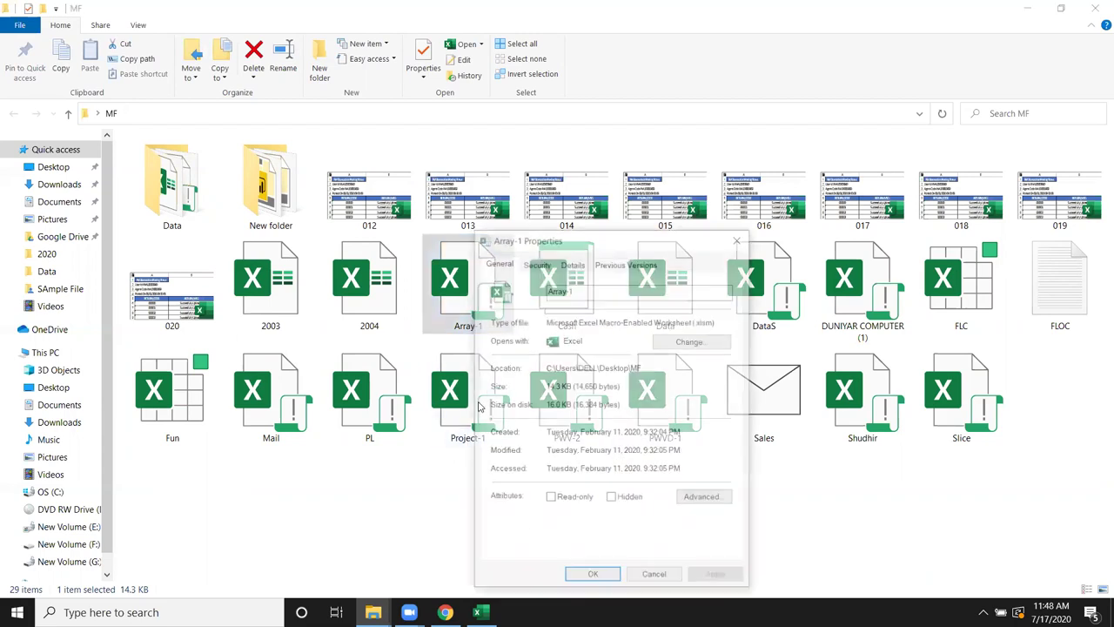
{"action": "left_click", "coordinate": [573, 263]}
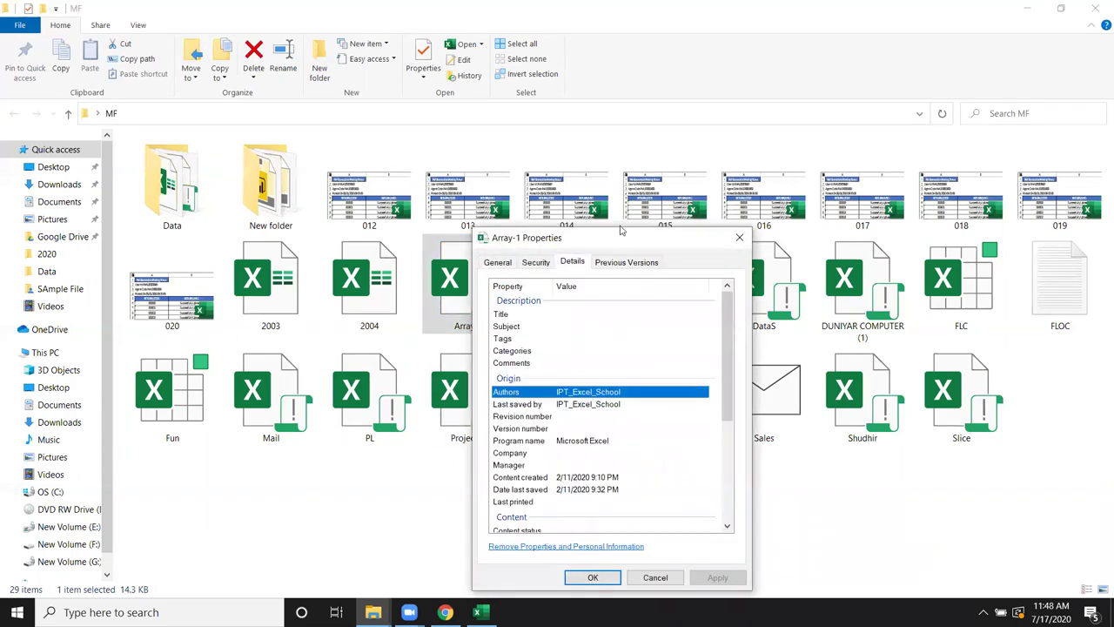
{"action": "key", "text": "Escape"}
In Array-1's detailed properties, set the title to "This Array formulas Example File" and the subject to "Batch 8 to 9 PM Class File"
{"action": "right_click", "coordinate": [481, 296]}
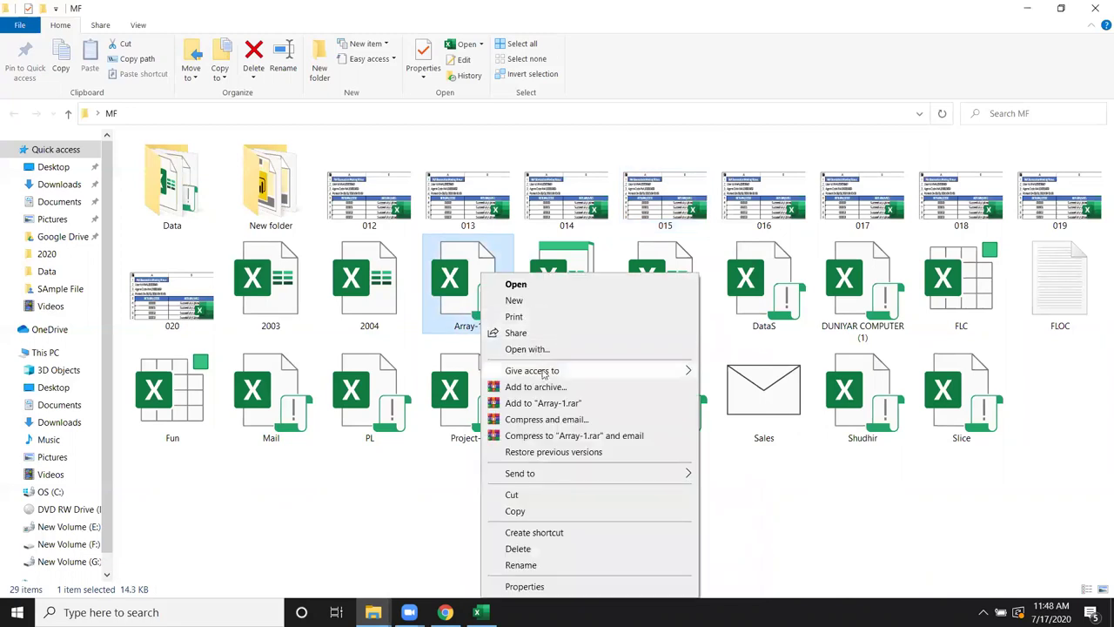
{"action": "left_click", "coordinate": [552, 592]}
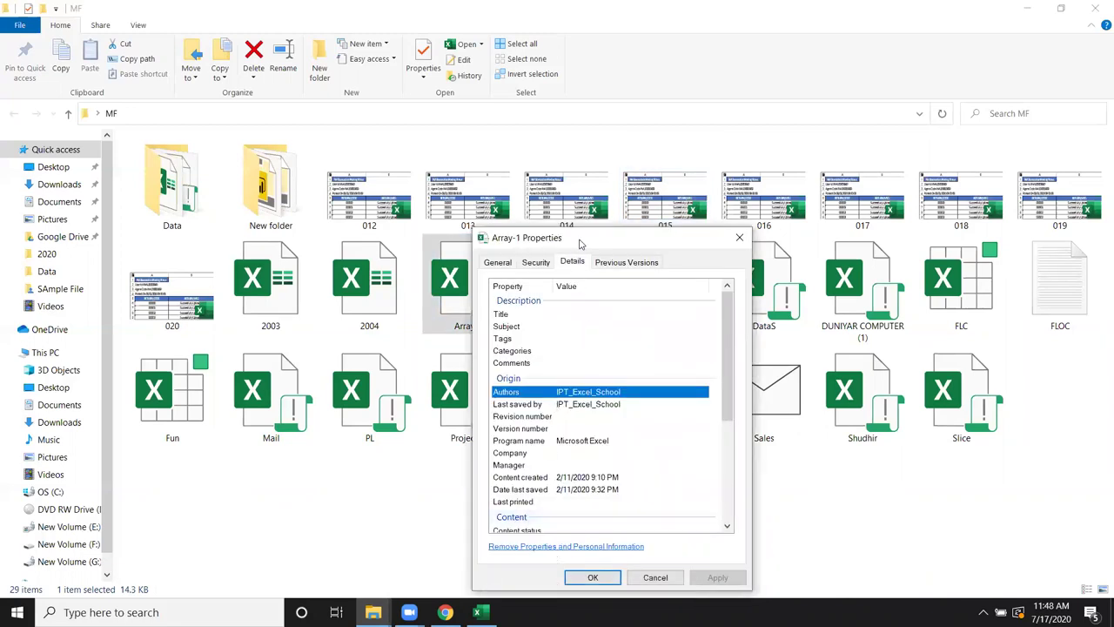
{"action": "left_click_drag", "start_coordinate": [577, 244], "coordinate": [654, 217]}
{"action": "left_click", "coordinate": [657, 286]}
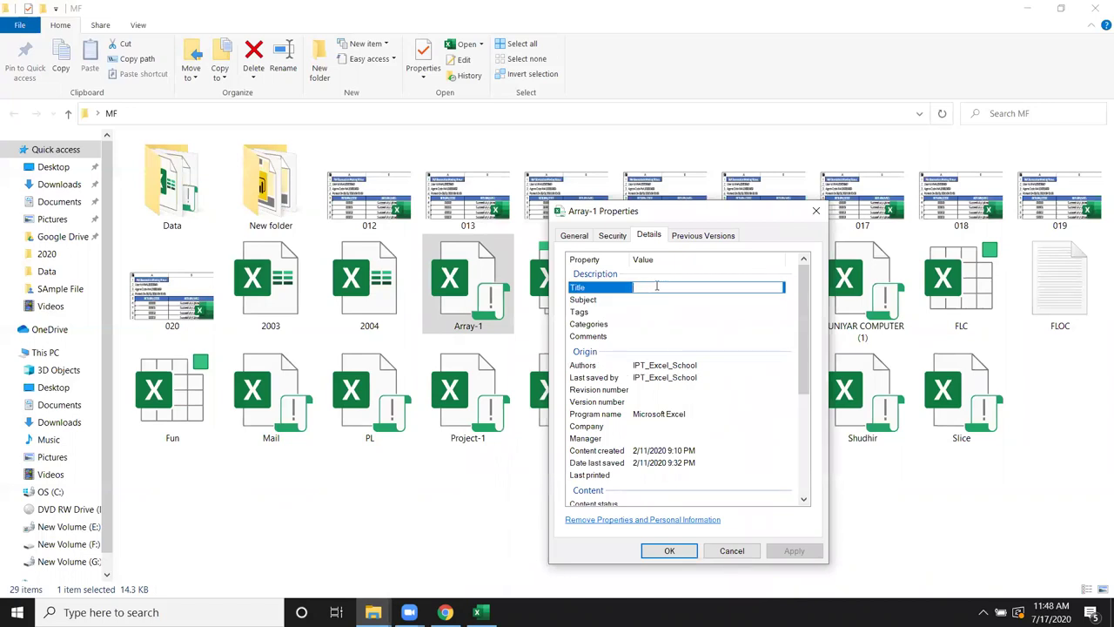
{"action": "type", "text": "This Array formulas Example File"}
{"action": "left_click", "coordinate": [654, 300]}
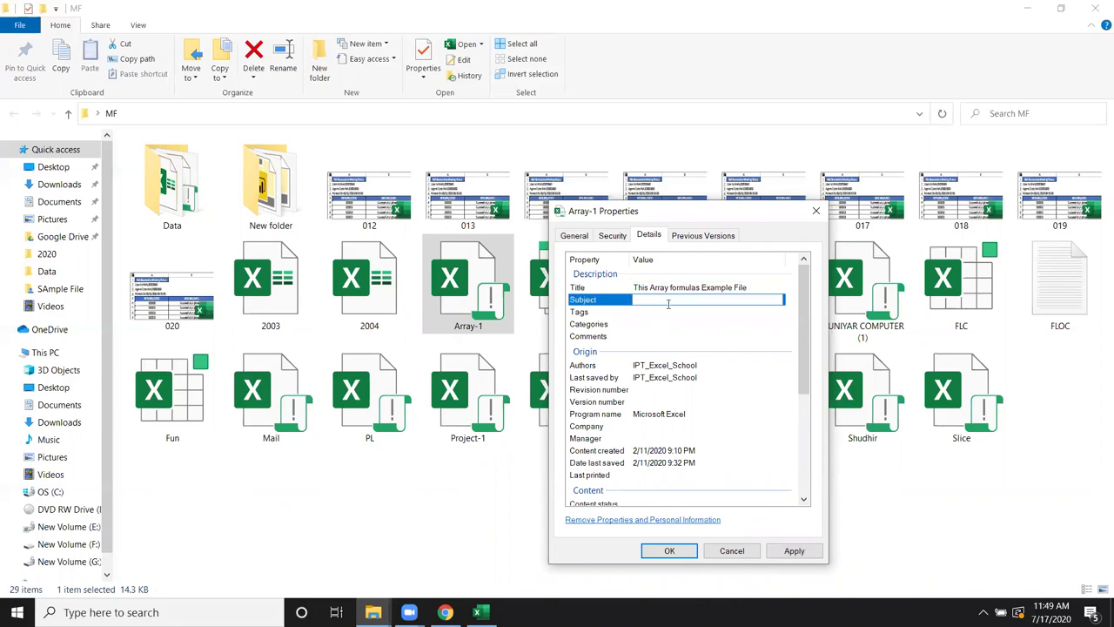
{"action": "type", "text": "Batch 8 to 9 PM Class File"}
Add the tags "formulas" and "enter" to the Array-1 file's properties
{"action": "left_click", "coordinate": [714, 326]}
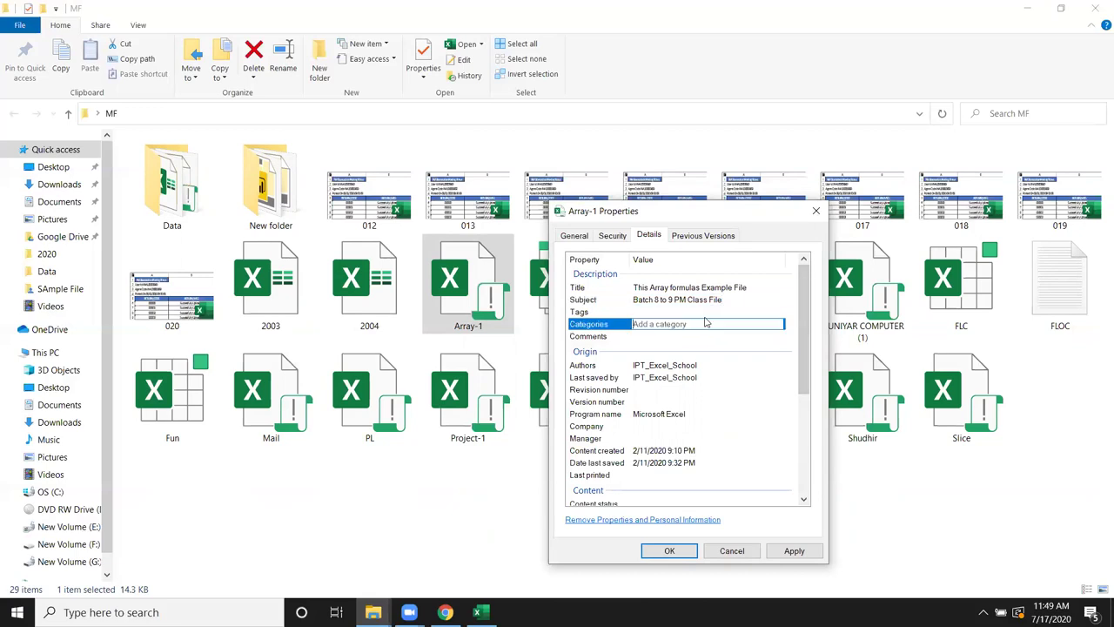
{"action": "left_click", "coordinate": [696, 311]}
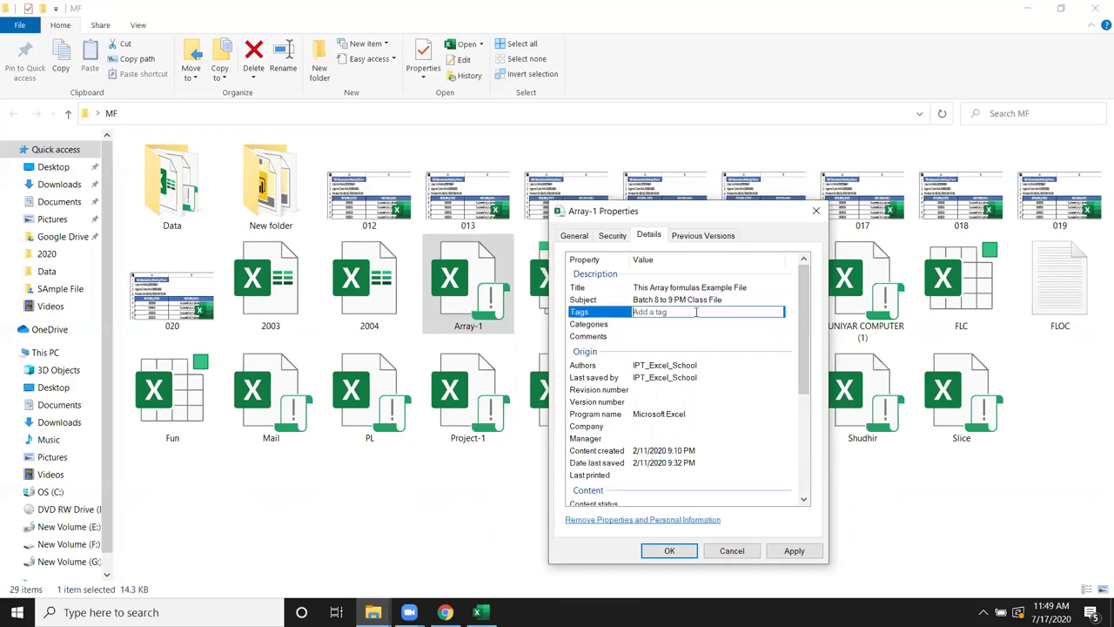
{"action": "type", "text": "Formul"}
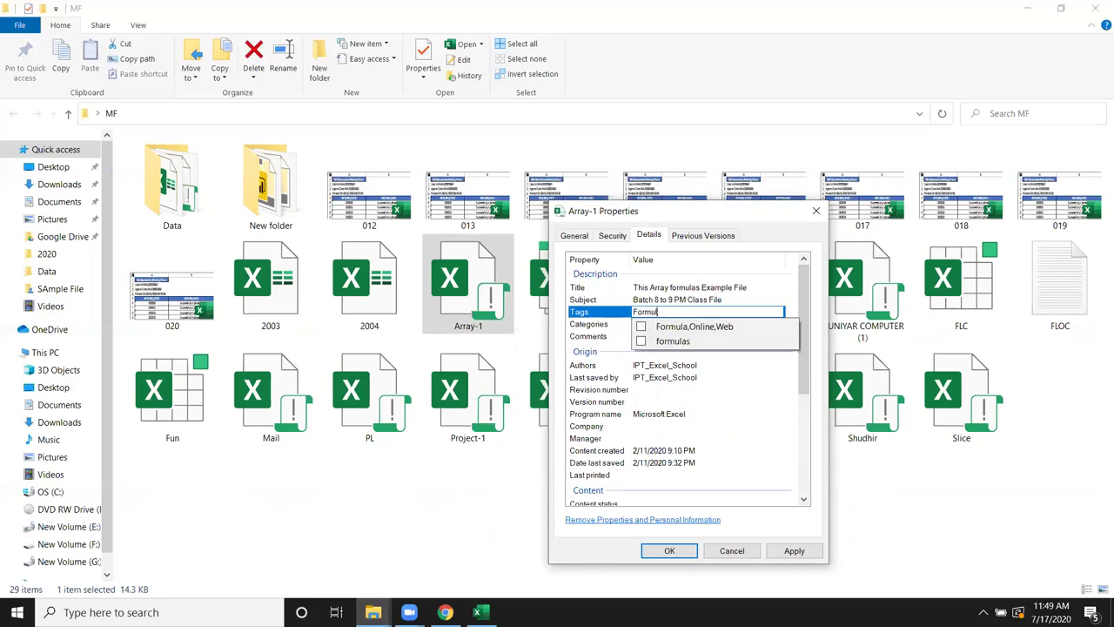
{"action": "type", "text": "as;"}
{"action": "left_click", "coordinate": [677, 328]}
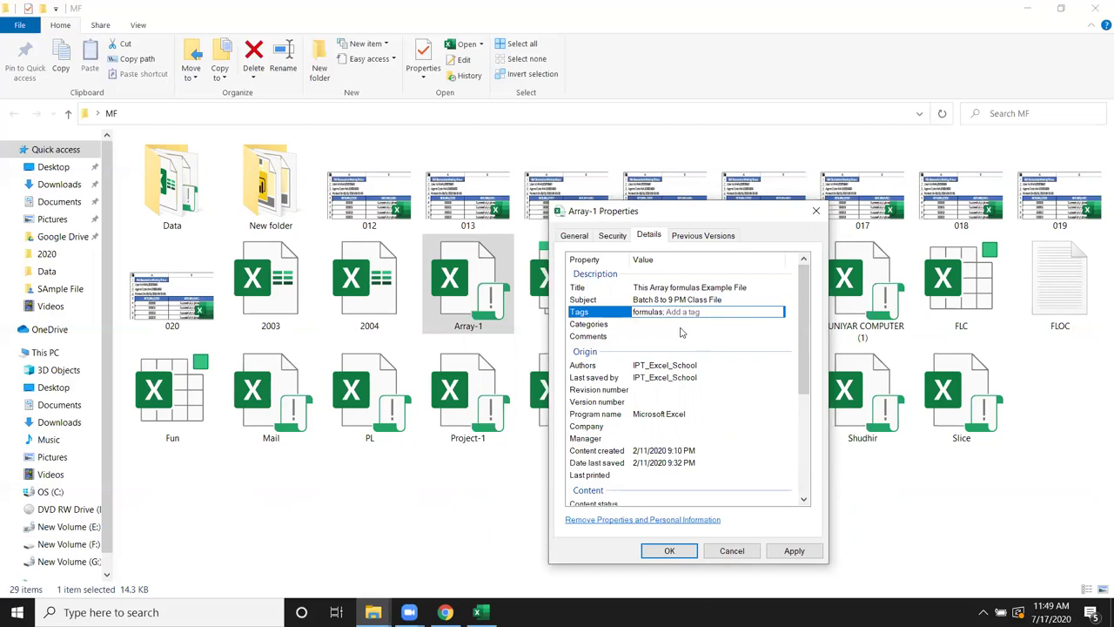
{"action": "type", "text": "ener"}
{"action": "key", "text": "BackSpace"}
{"action": "key", "text": "BackSpace"}
{"action": "key", "text": "BackSpace"}
{"action": "type", "text": "ter"}
Apply the edited Array-1 properties, close them, and refresh the MF folder
{"action": "left_click", "coordinate": [684, 324]}
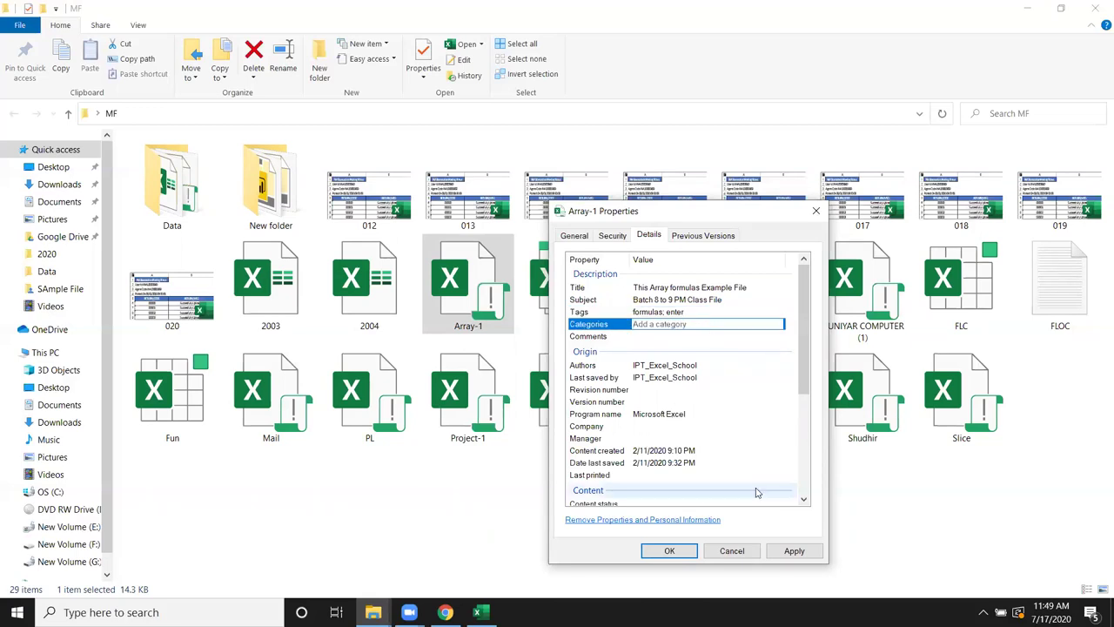
{"action": "left_click", "coordinate": [804, 554]}
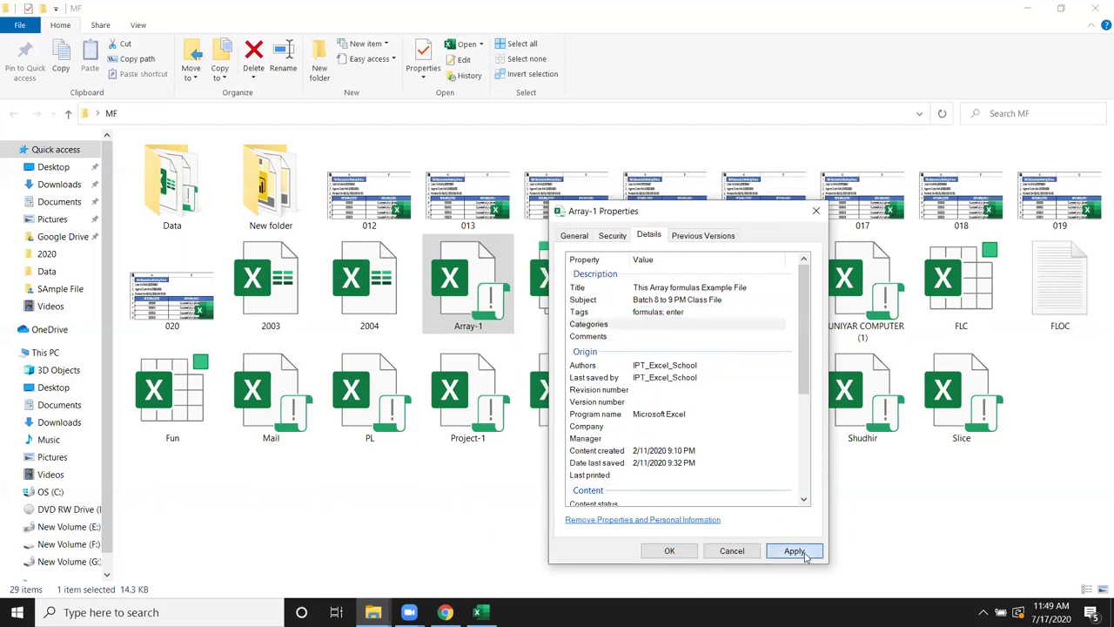
{"action": "left_click", "coordinate": [684, 556]}
{"action": "right_click", "coordinate": [677, 549]}
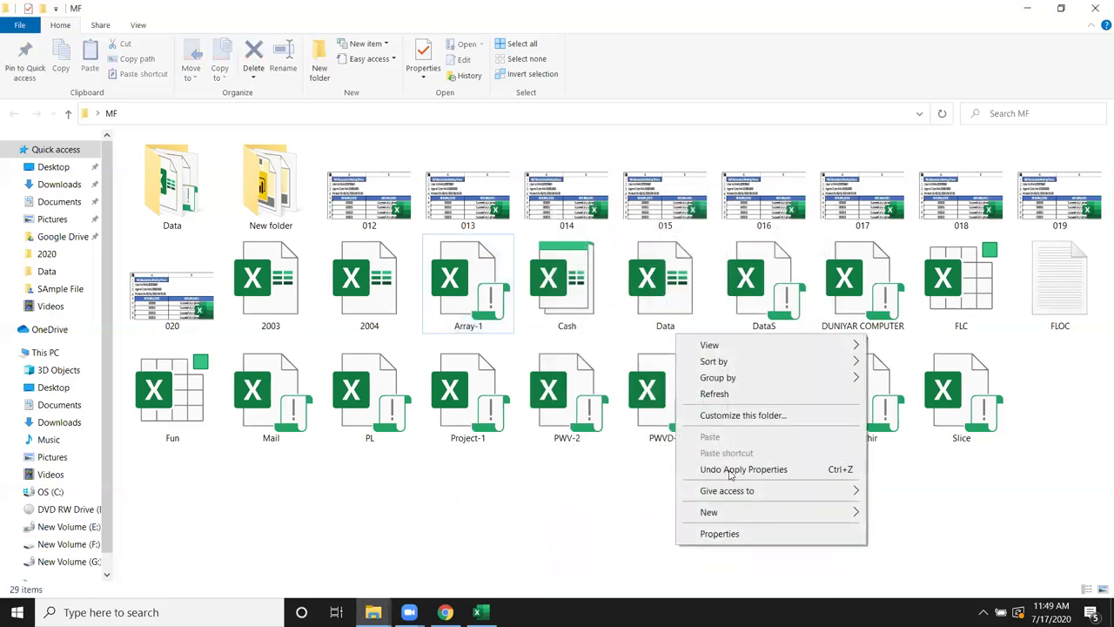
{"action": "left_click", "coordinate": [727, 396]}
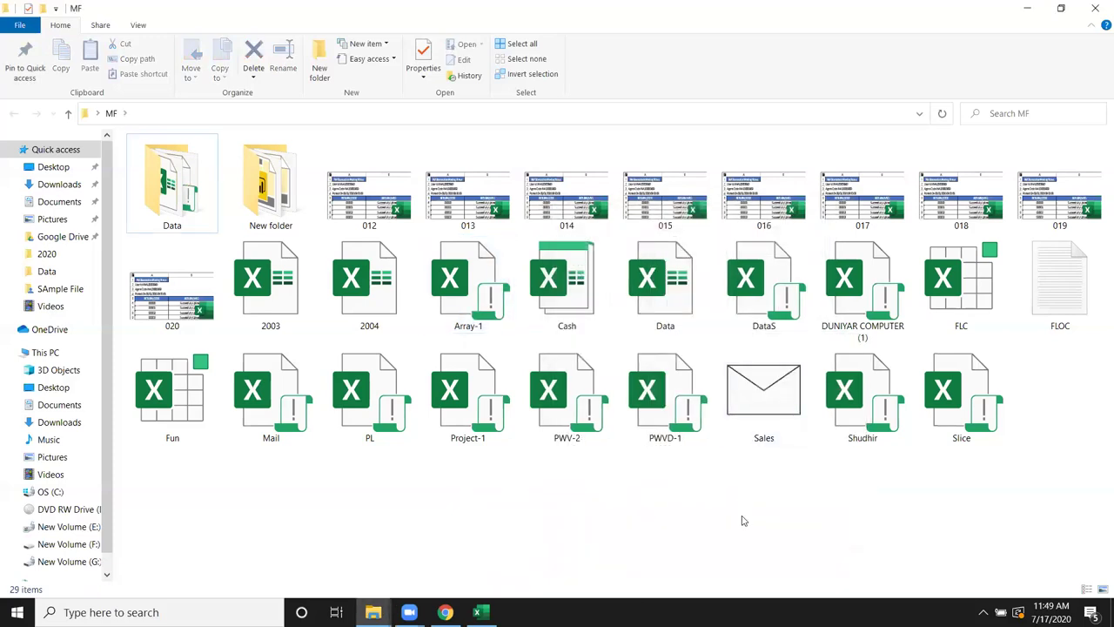
Search the MF folder for "array"
{"action": "mouse_move", "coordinate": [473, 326]}
{"action": "key", "text": "a"}
{"action": "left_click", "coordinate": [1035, 113]}
{"action": "type", "text": "a"}
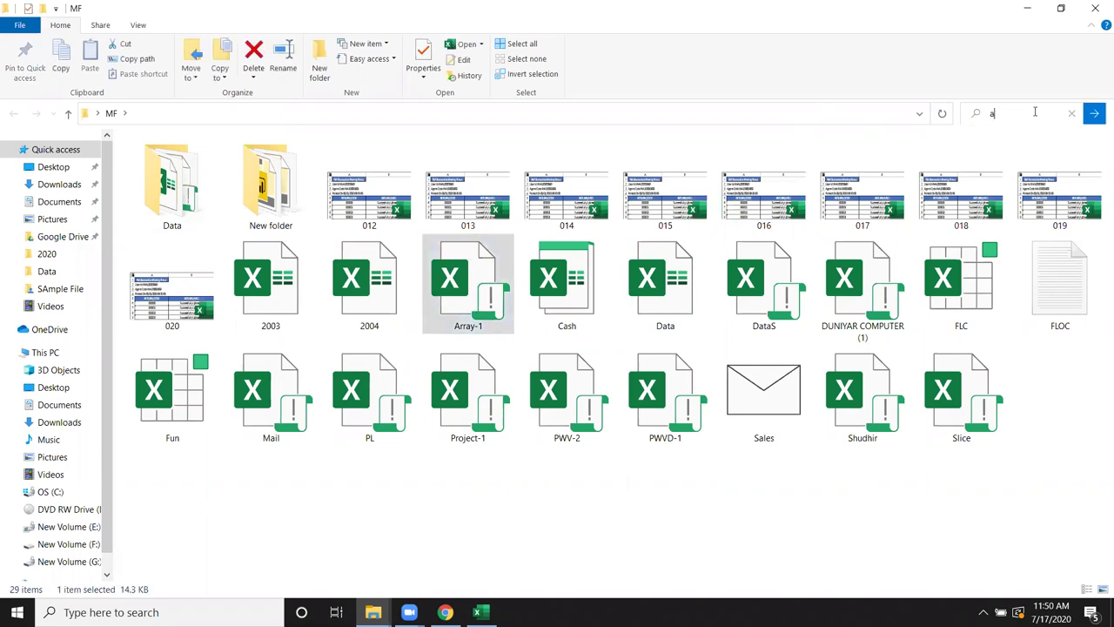
{"action": "type", "text": "rray"}
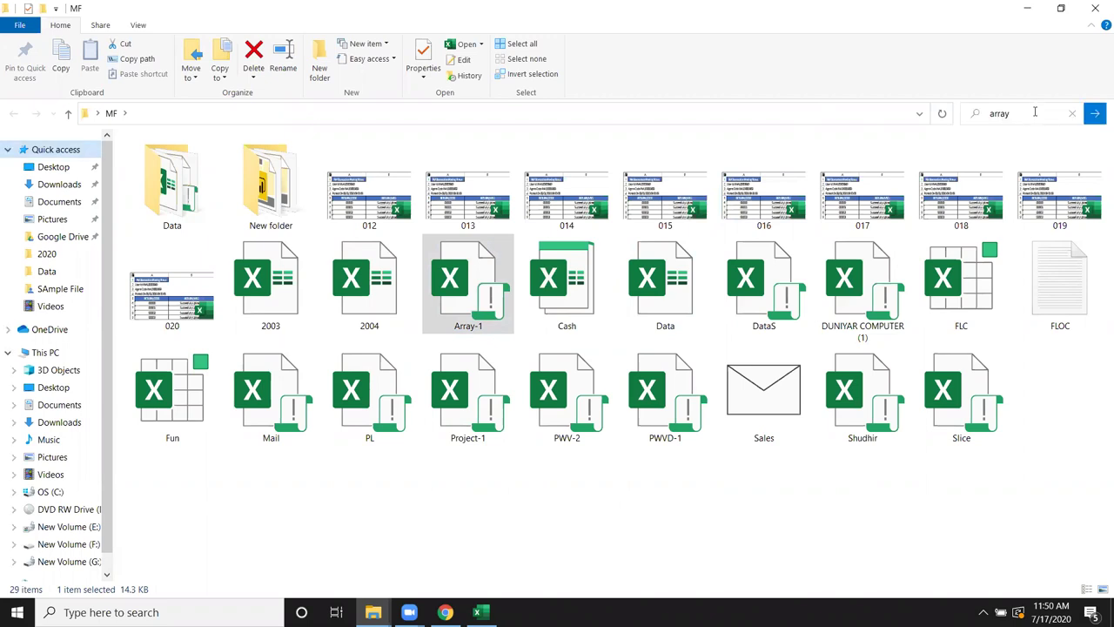
{"action": "key", "text": "Return"}
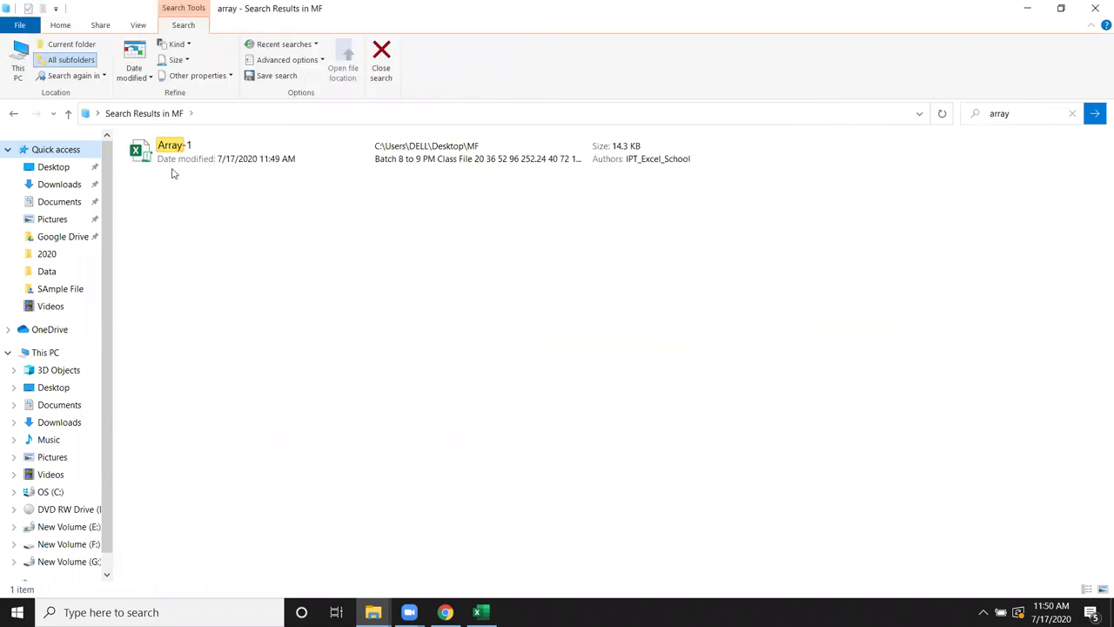
Search the MF folder for "Formulas" and for "enter" in two separate searches
{"action": "left_click", "coordinate": [1011, 113]}
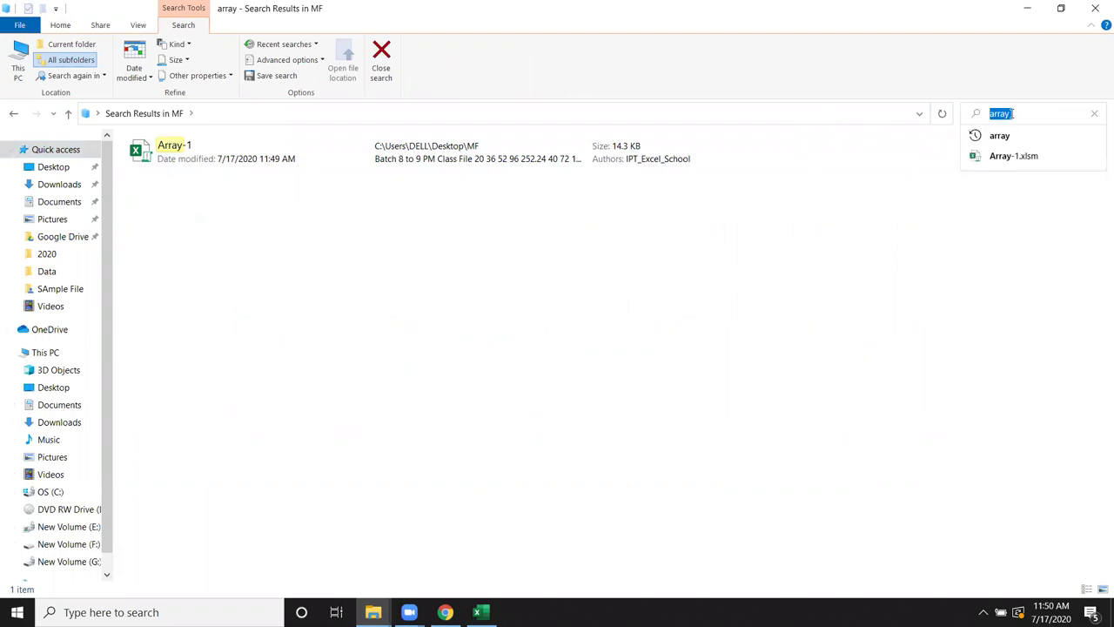
{"action": "type", "text": "Formulas"}
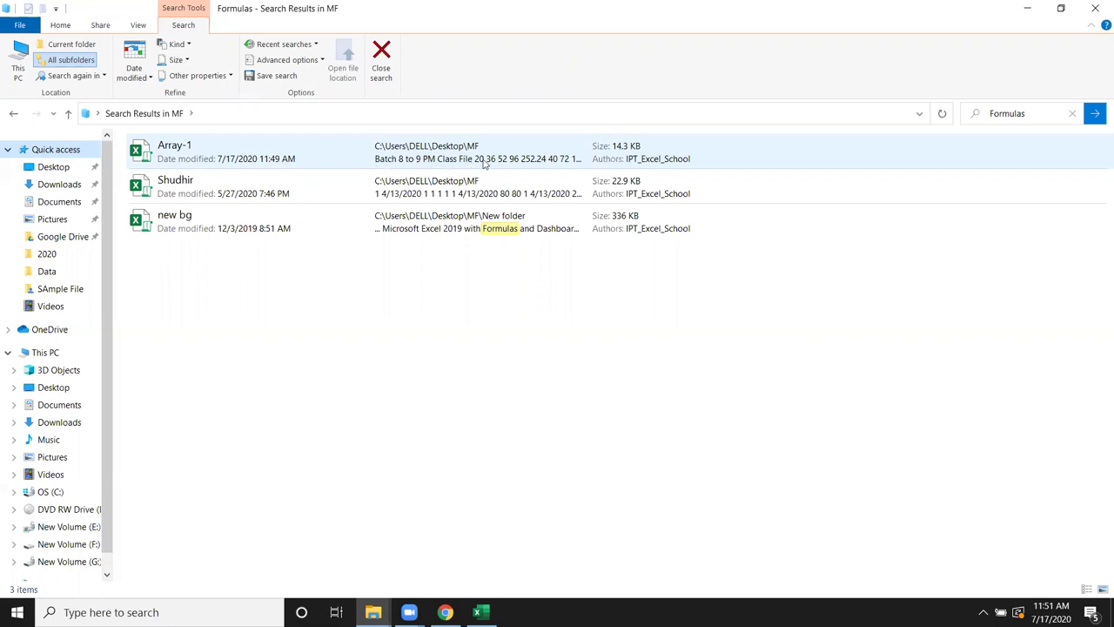
{"action": "left_click", "coordinate": [1026, 113]}
{"action": "double_click", "coordinate": [1026, 113]}
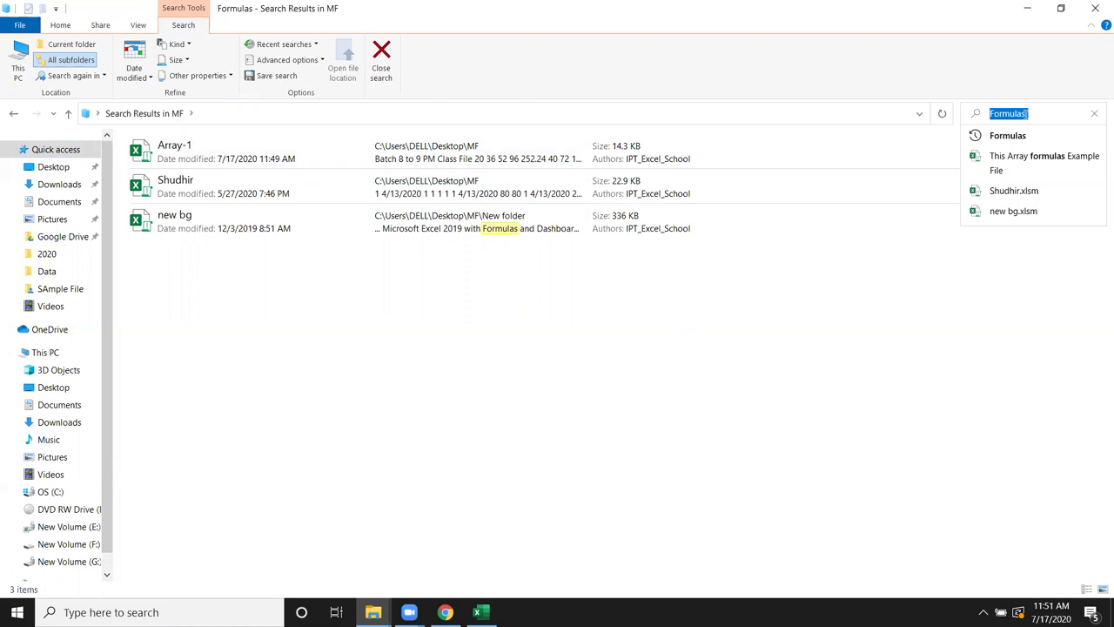
{"action": "type", "text": "enter"}
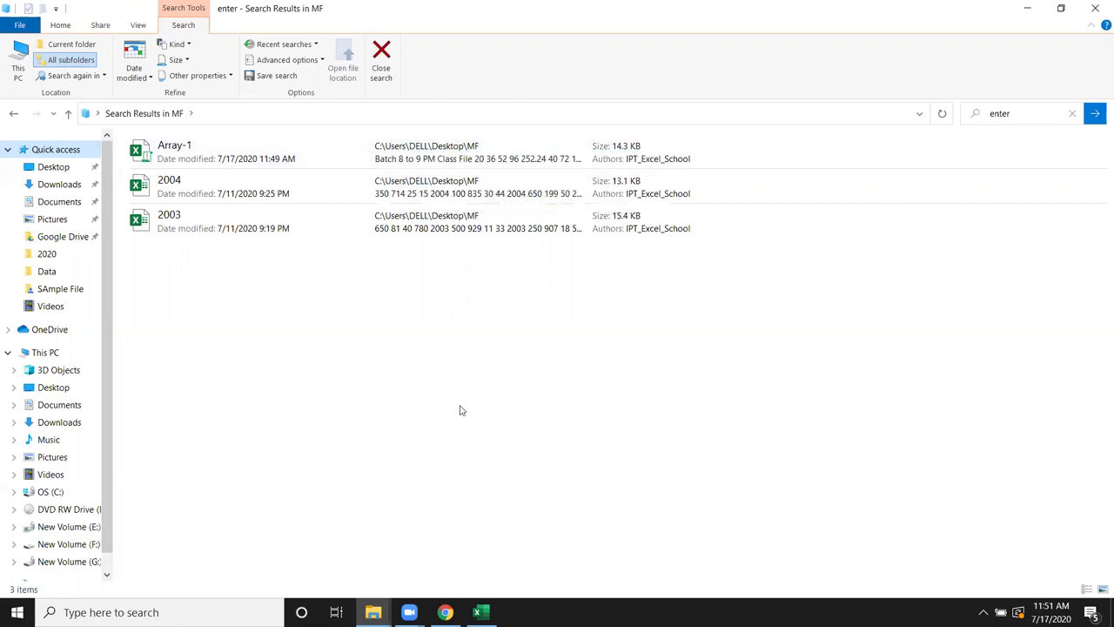
Clear the "enter" search text for the MF folder
{"action": "left_click", "coordinate": [1016, 117]}
{"action": "double_click", "coordinate": [1016, 120]}
{"action": "key", "text": "BackSpace"}
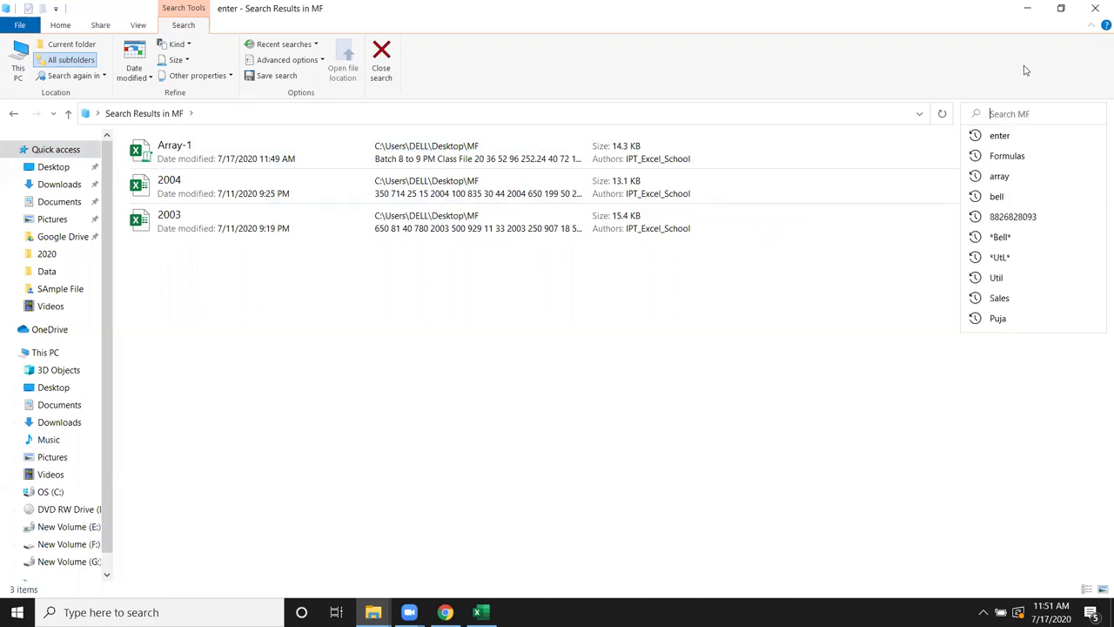